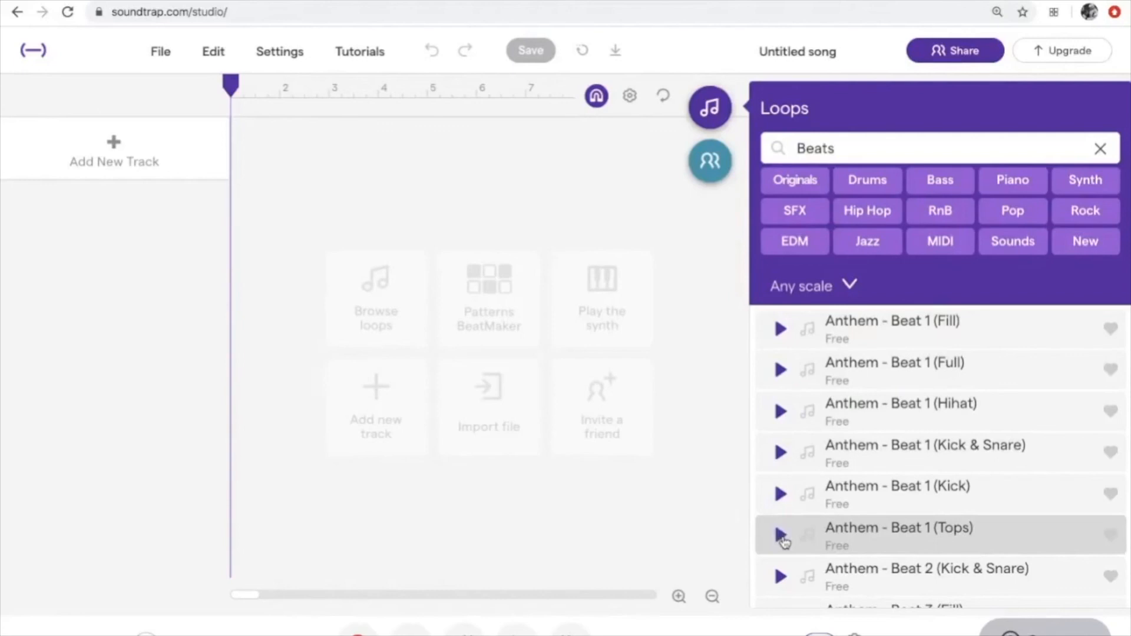
Place the Anthem - Beat 1 (Tops) loop on a new track at bar 1 and play it
drag(793, 537, 232, 180)
key(space)
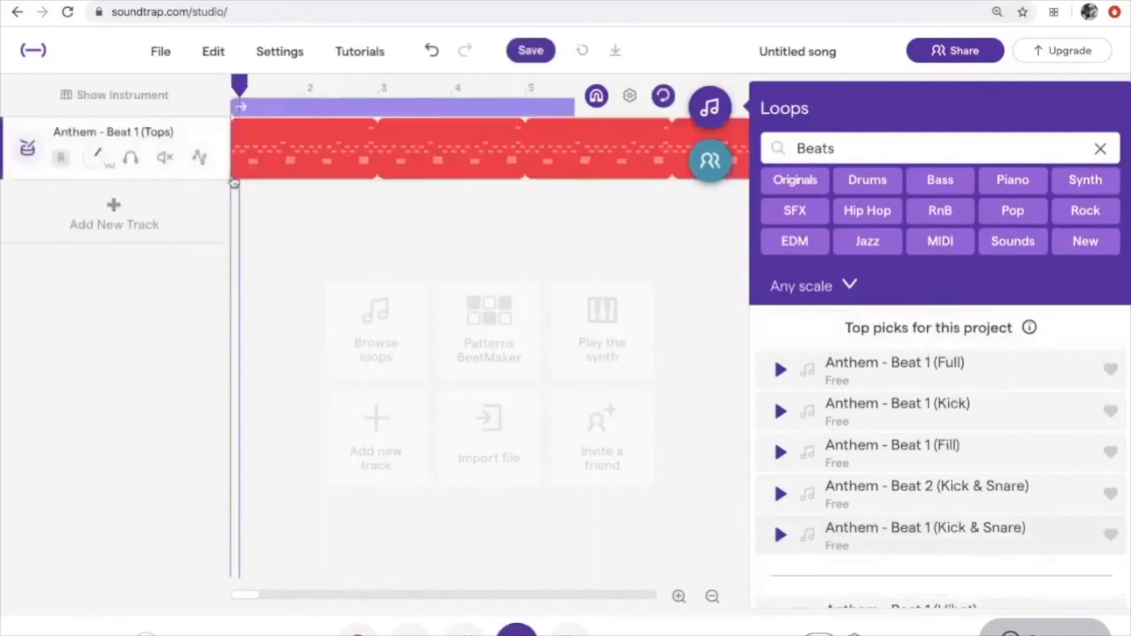
mouse_move(404, 162)
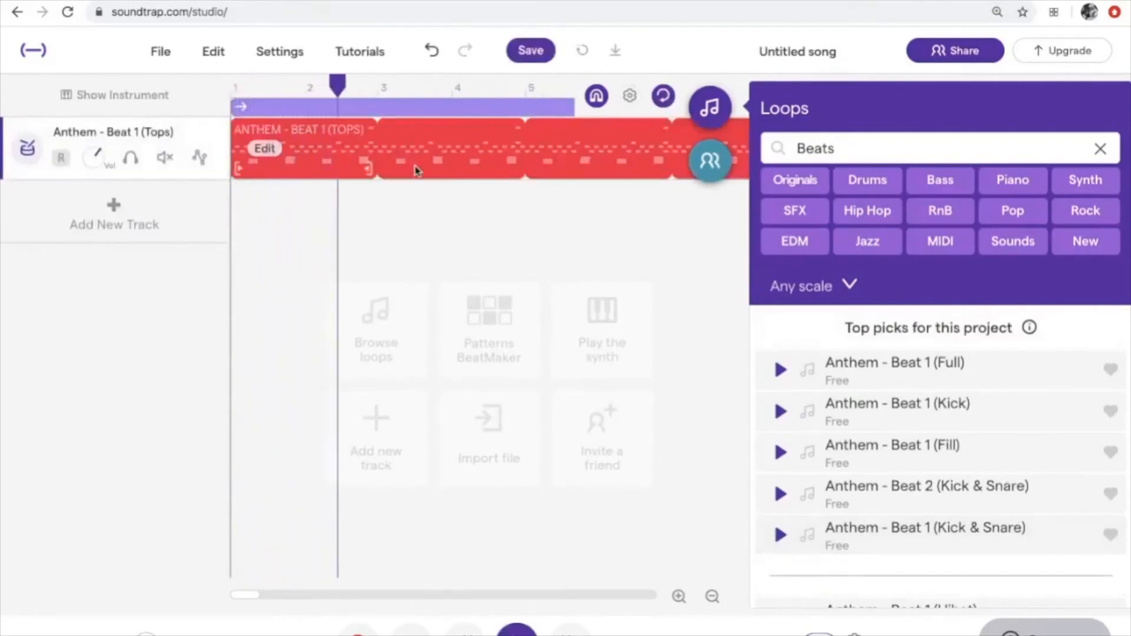
Stop playback, turn off the cycle region and return the playhead to the start of the song
key(space)
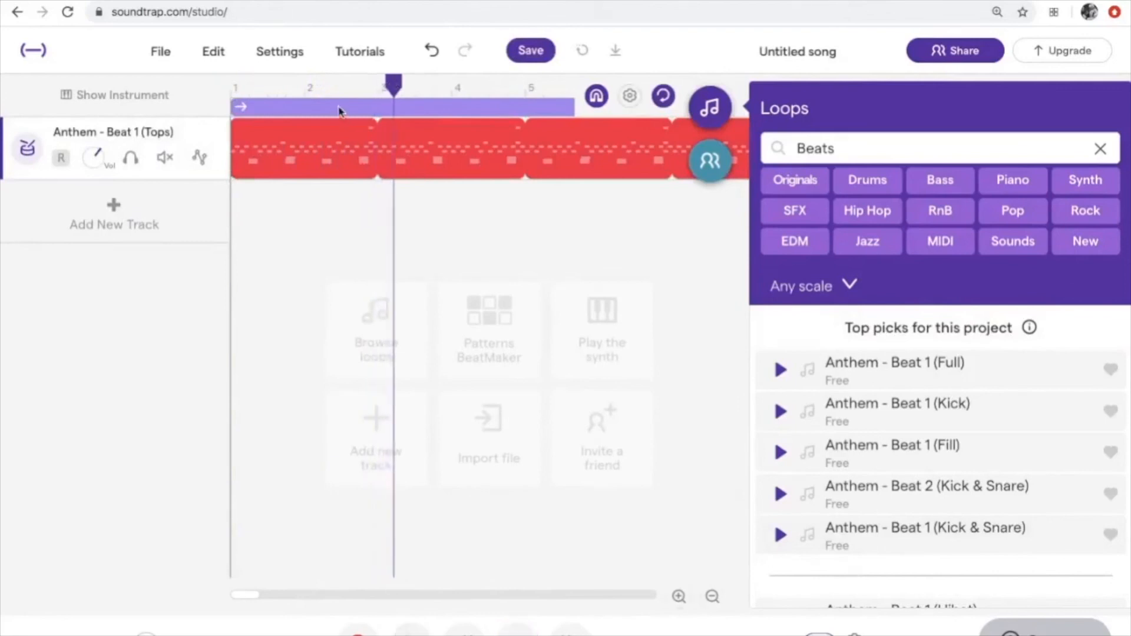
click(339, 110)
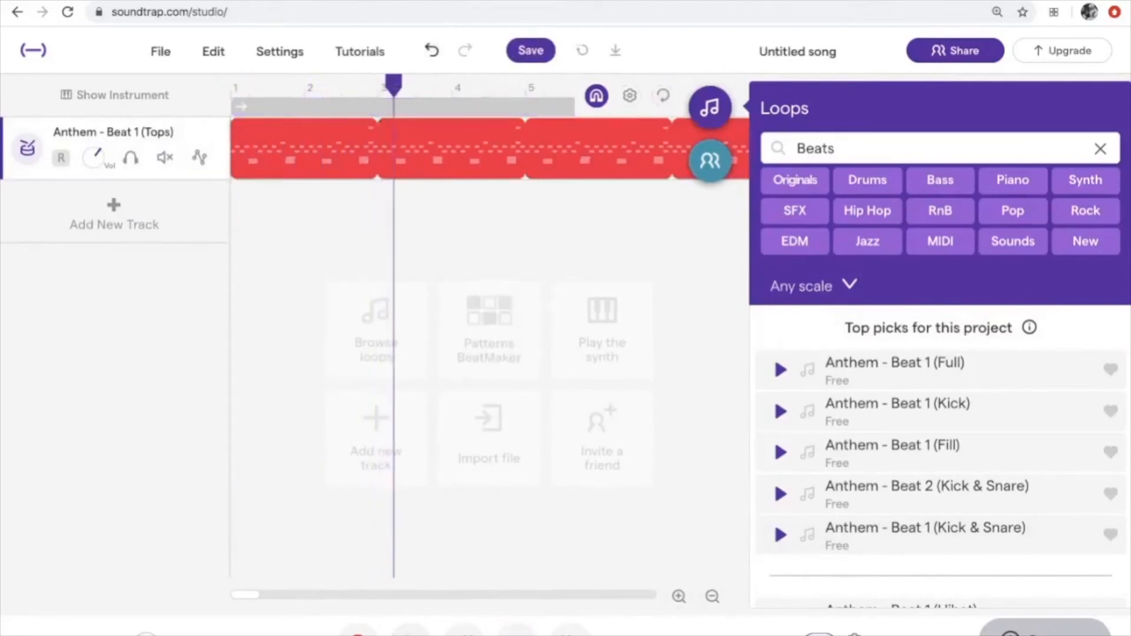
click(411, 629)
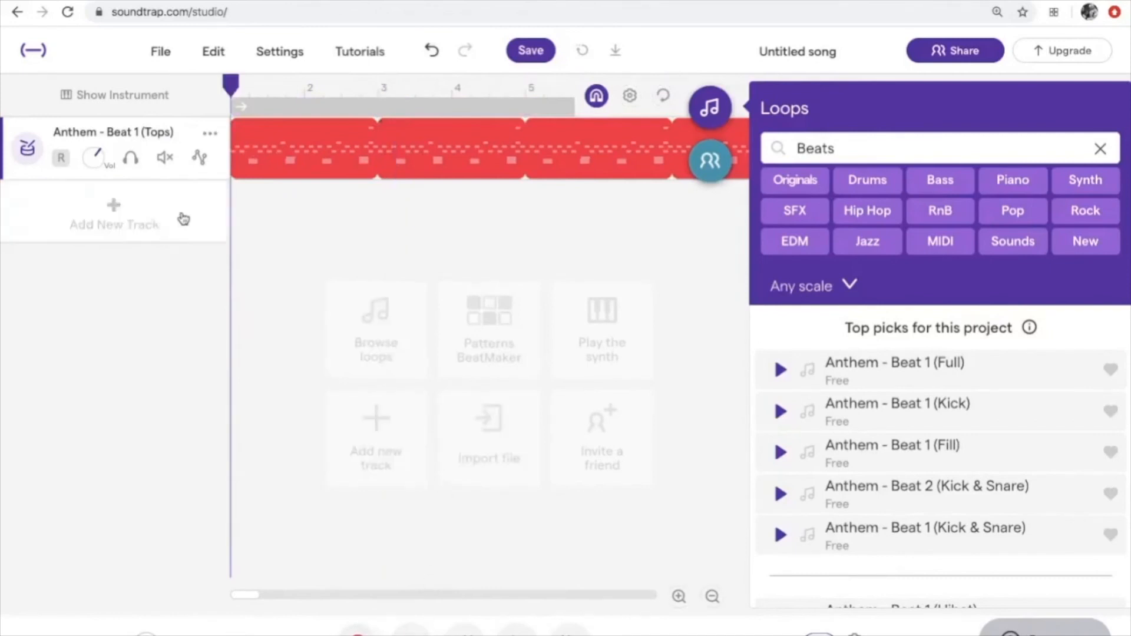
Filter the loops by Piano and preview Jazzy Samba 2, Kingston Rhodes 1 and Jazzy Samba 1
click(1100, 150)
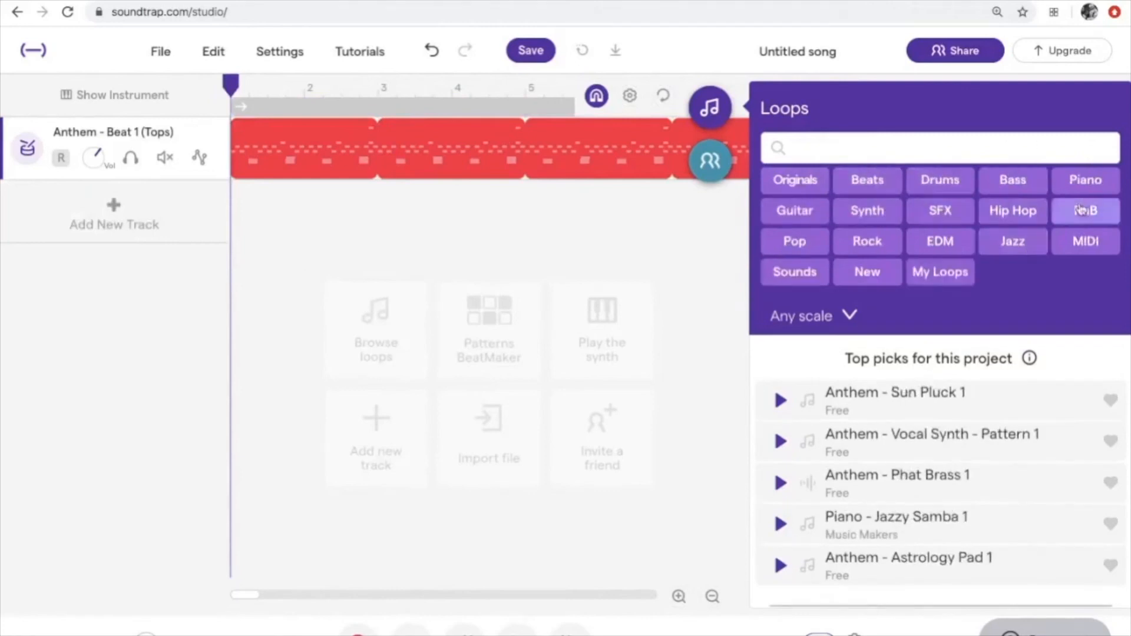
click(1098, 185)
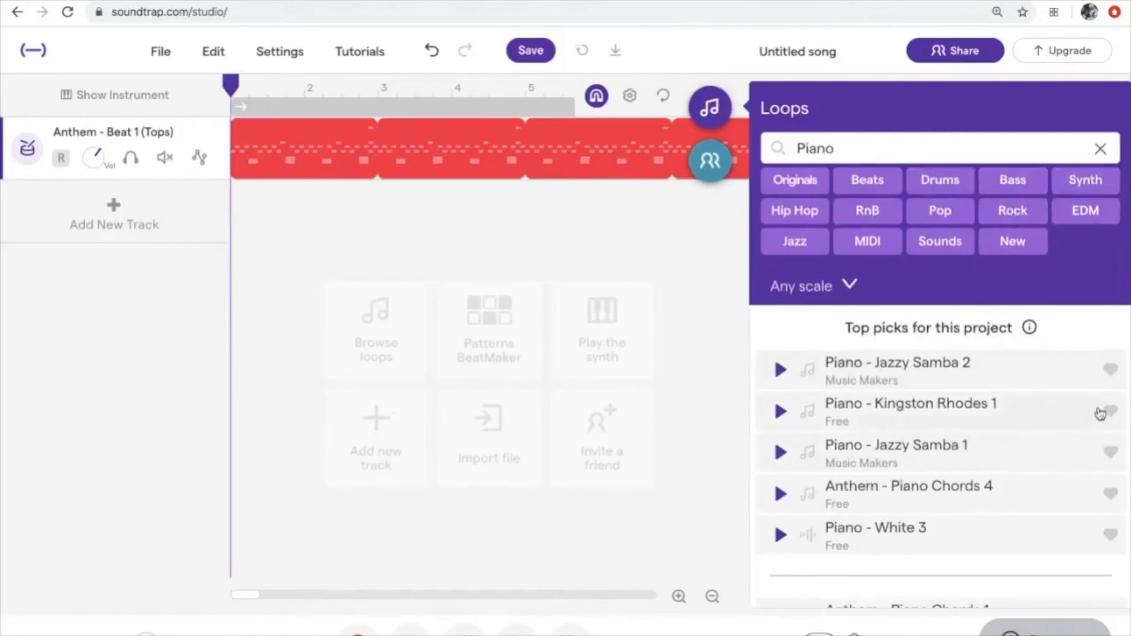
click(781, 370)
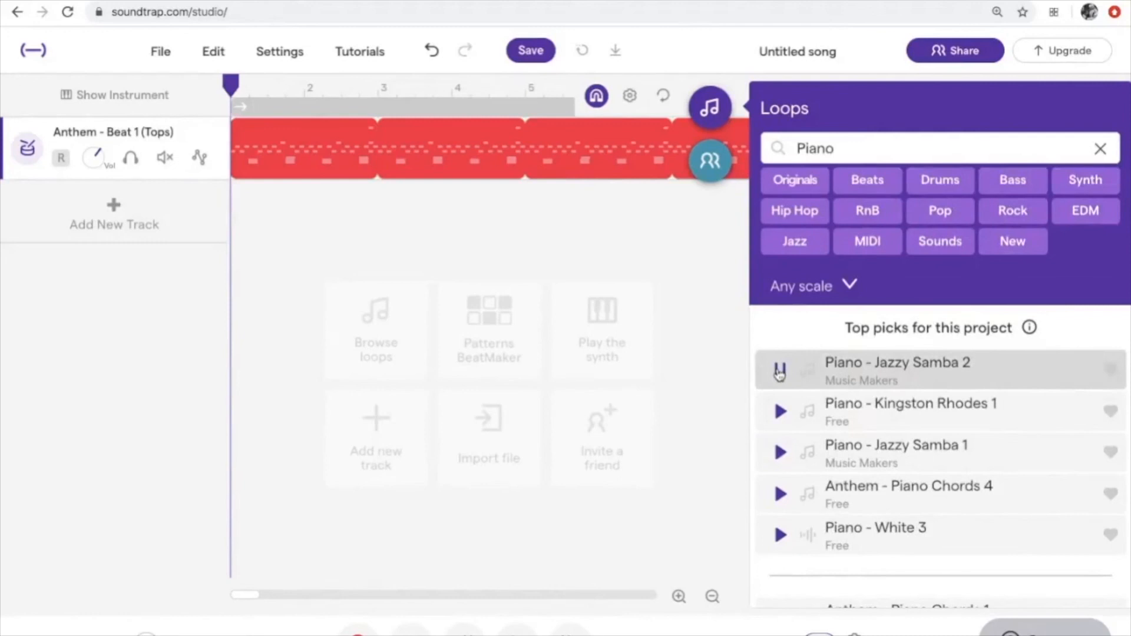
click(780, 411)
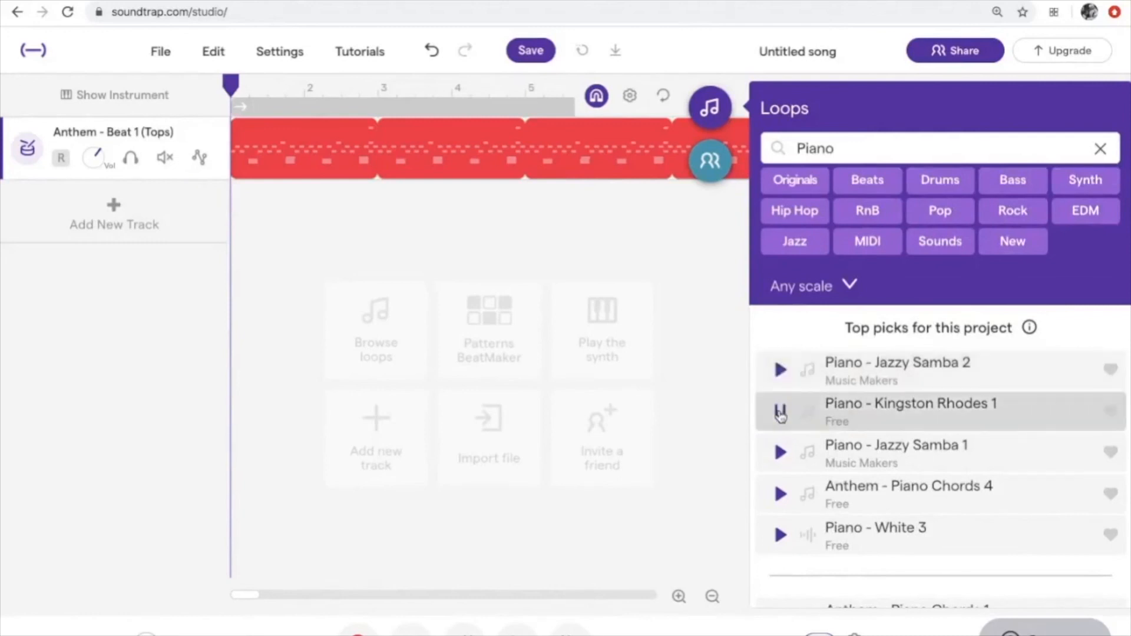
click(780, 452)
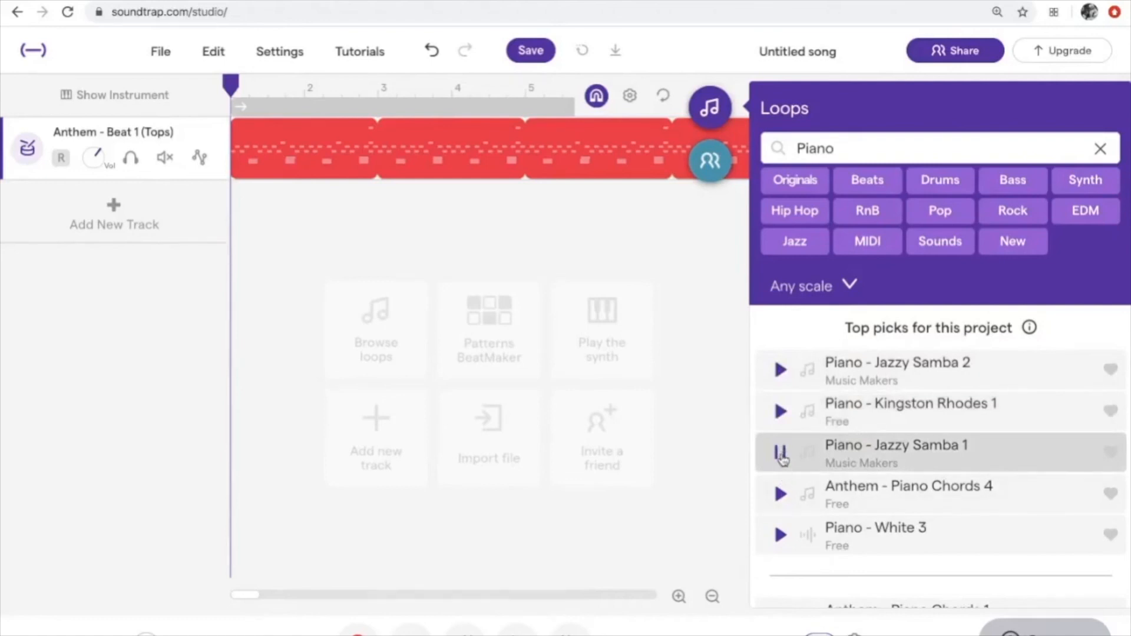
click(782, 369)
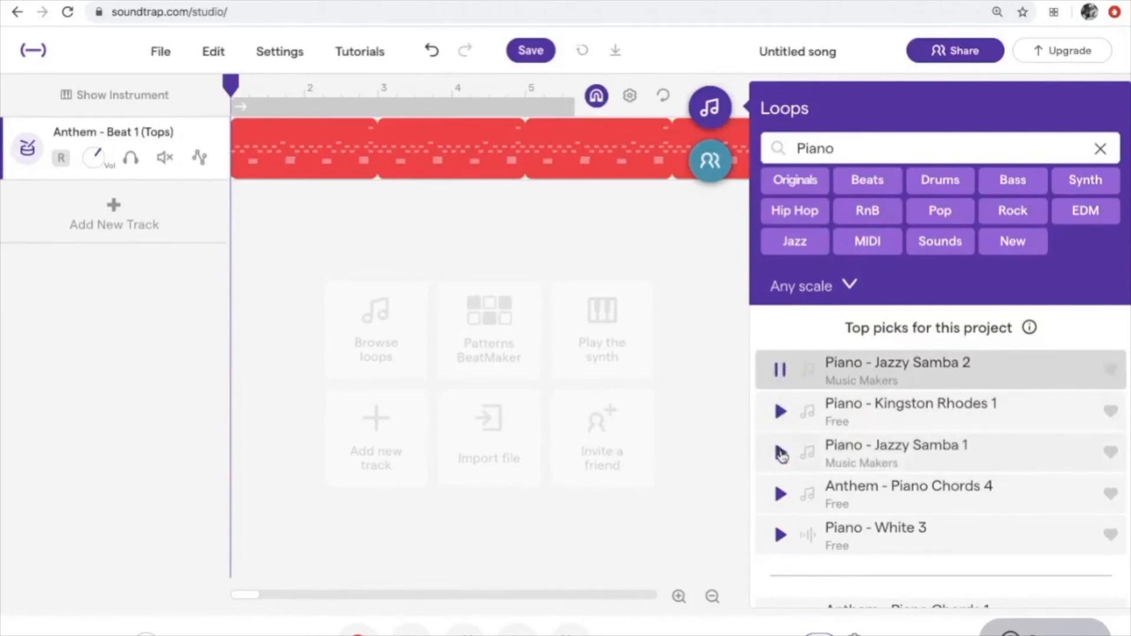
Place the Piano - Jazzy Samba 2 loop on a new track at bar 1 and listen to it with the beat
drag(872, 371, 234, 253)
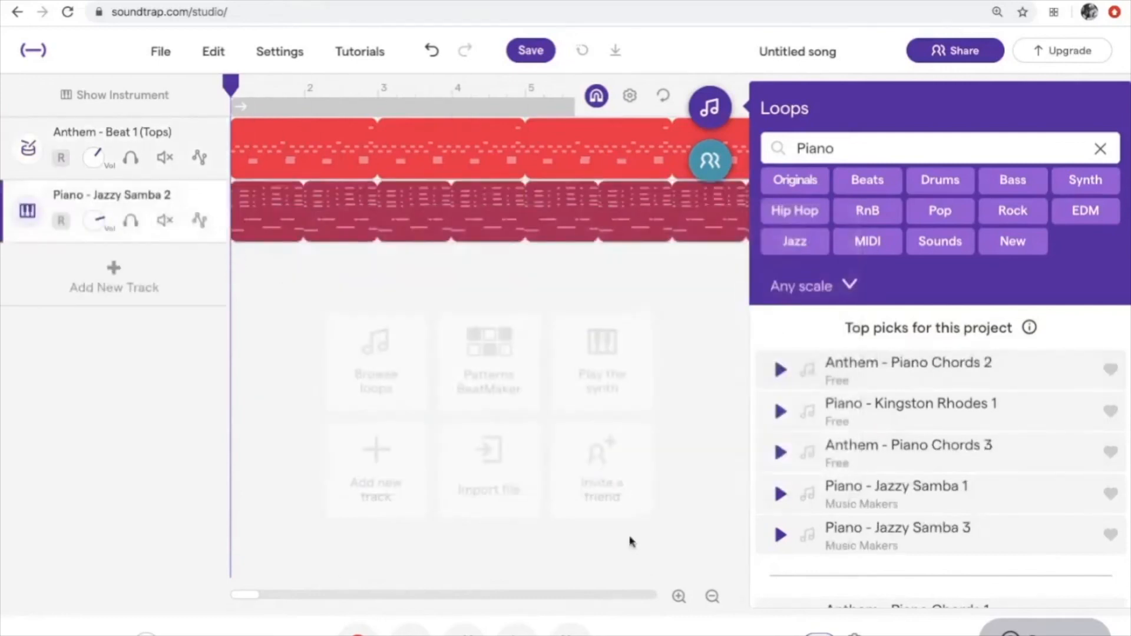
click(517, 630)
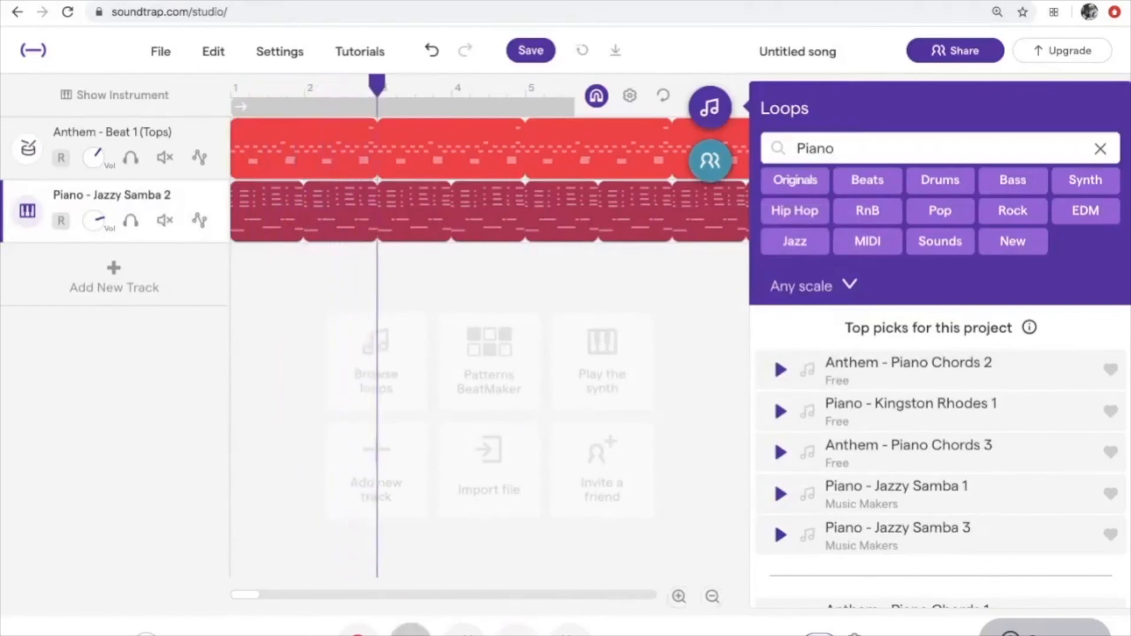
click(410, 629)
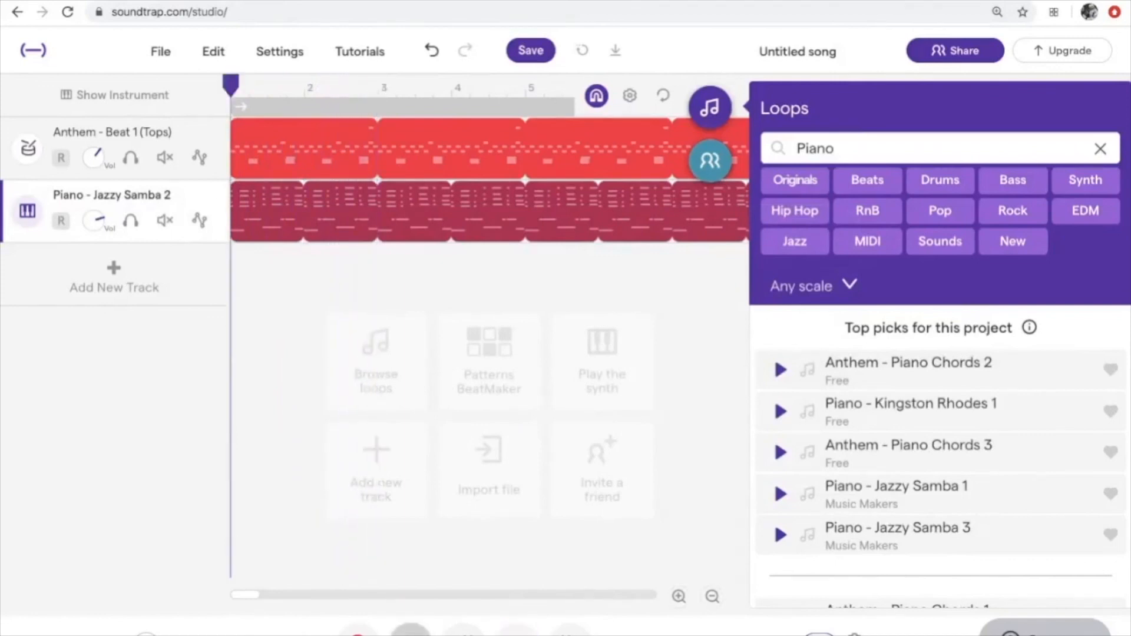
Extend the Anthem - Beat 1 (Tops) clip to eight repeats, ending at bar 17
click(712, 598)
click(712, 598)
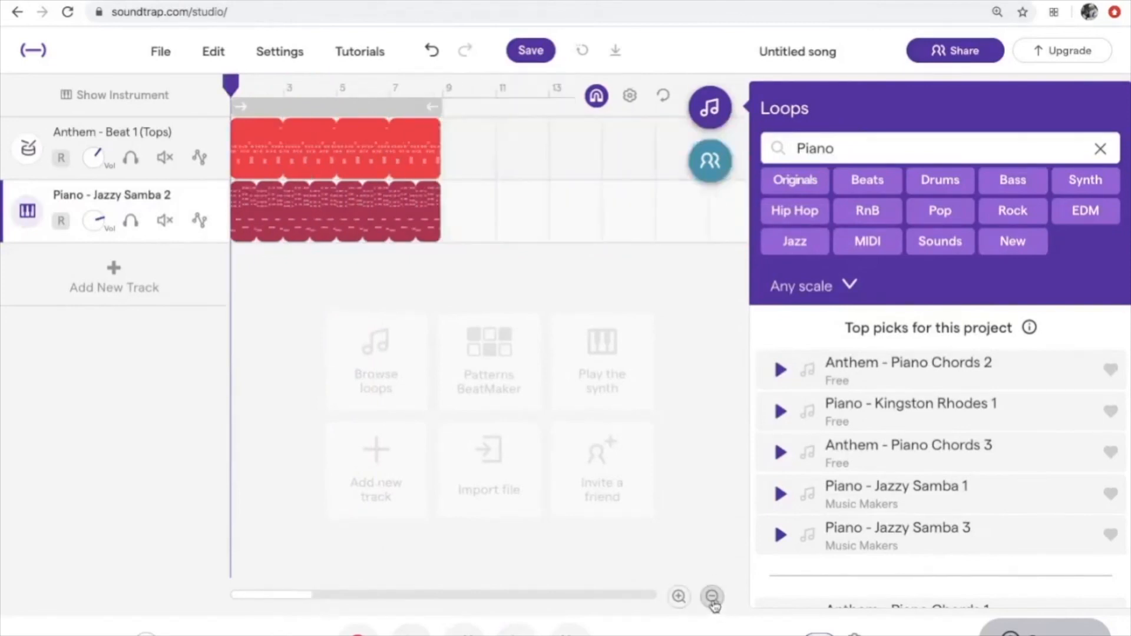
drag(439, 127, 639, 141)
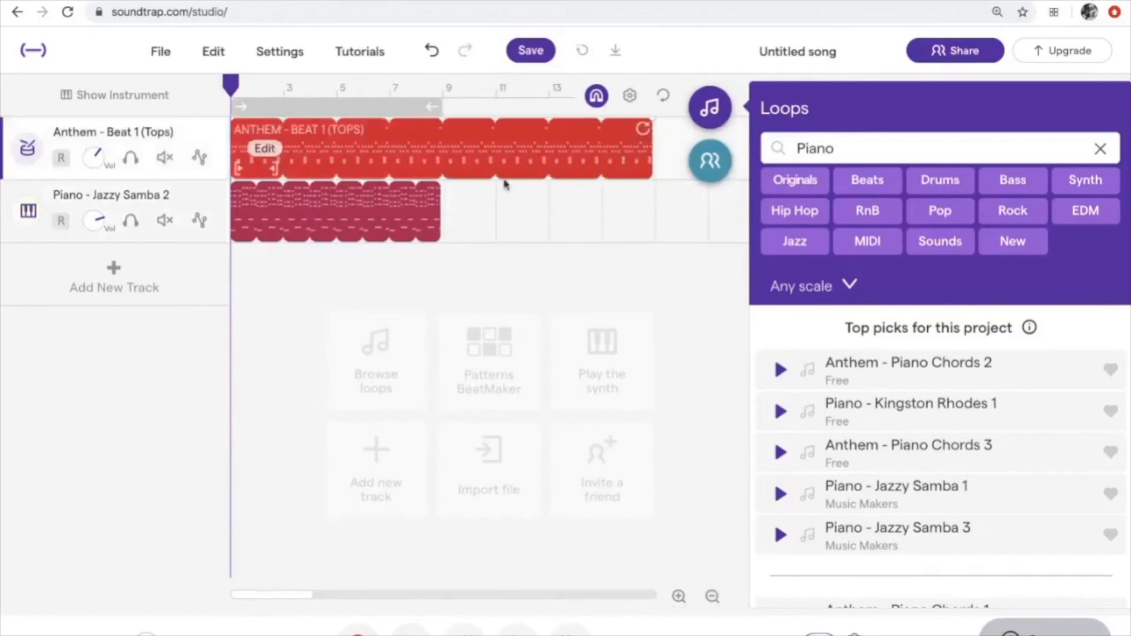
click(273, 263)
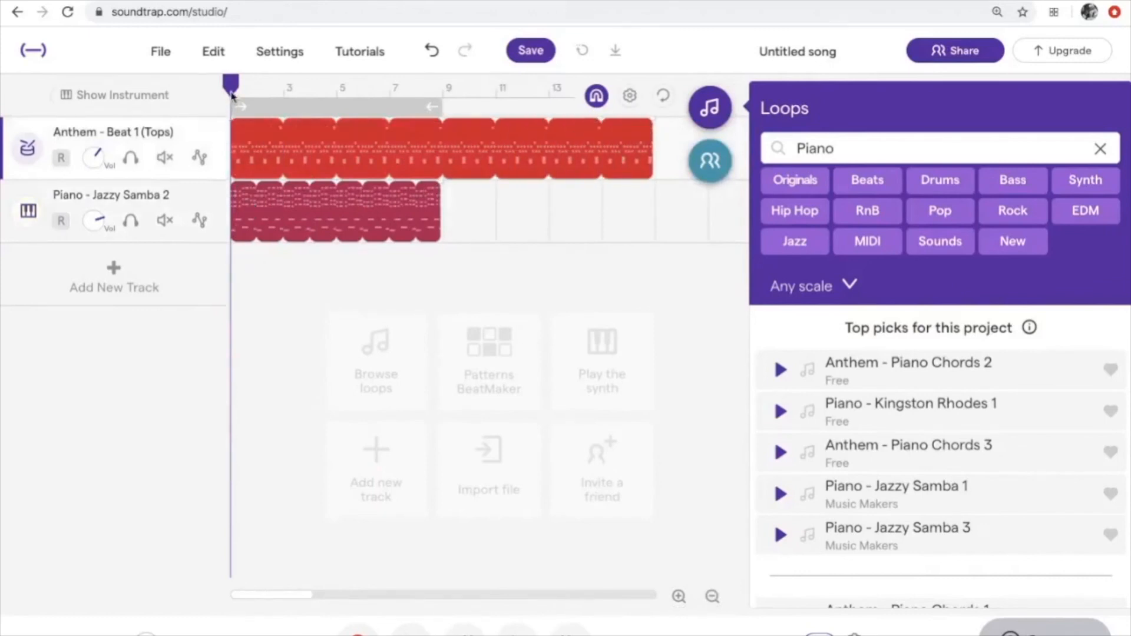
Move the playhead to bar 9 and place the Piano - Jazzy Samba 1 loop there on a new track
drag(237, 95, 443, 112)
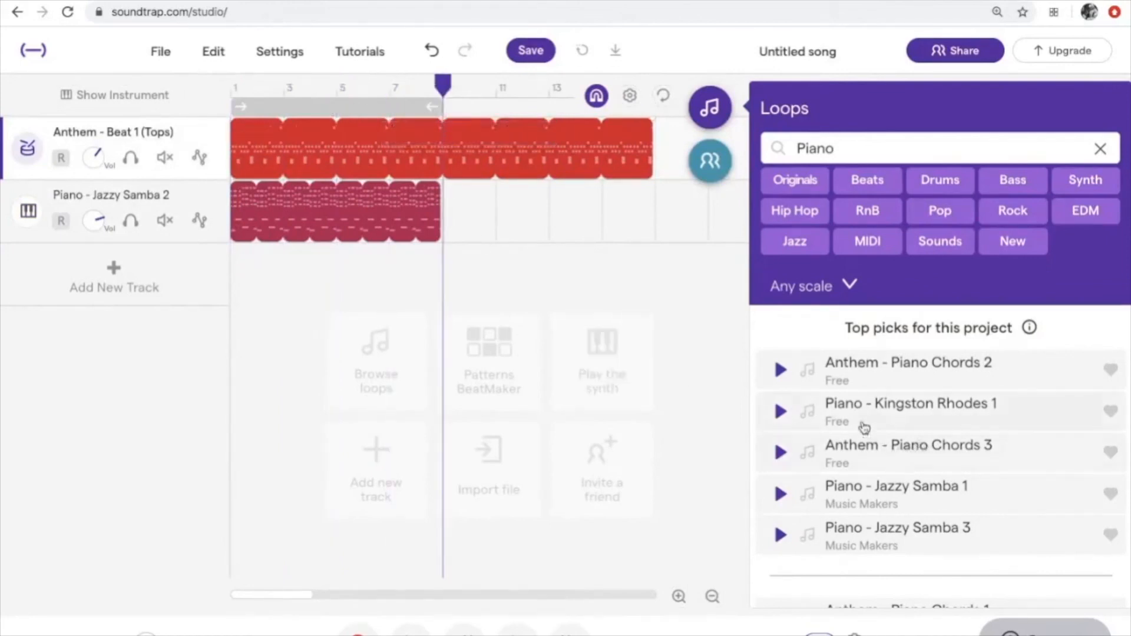
click(788, 500)
drag(788, 500, 457, 310)
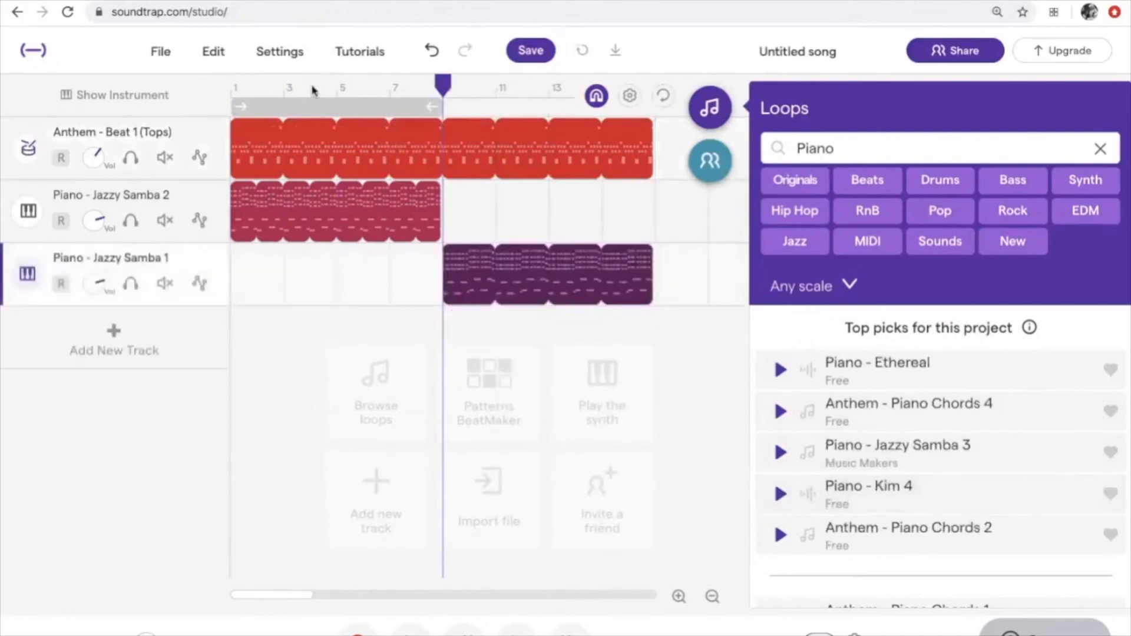
Play the song from bar 3 through the change between the two piano clips and stop playback
click(284, 90)
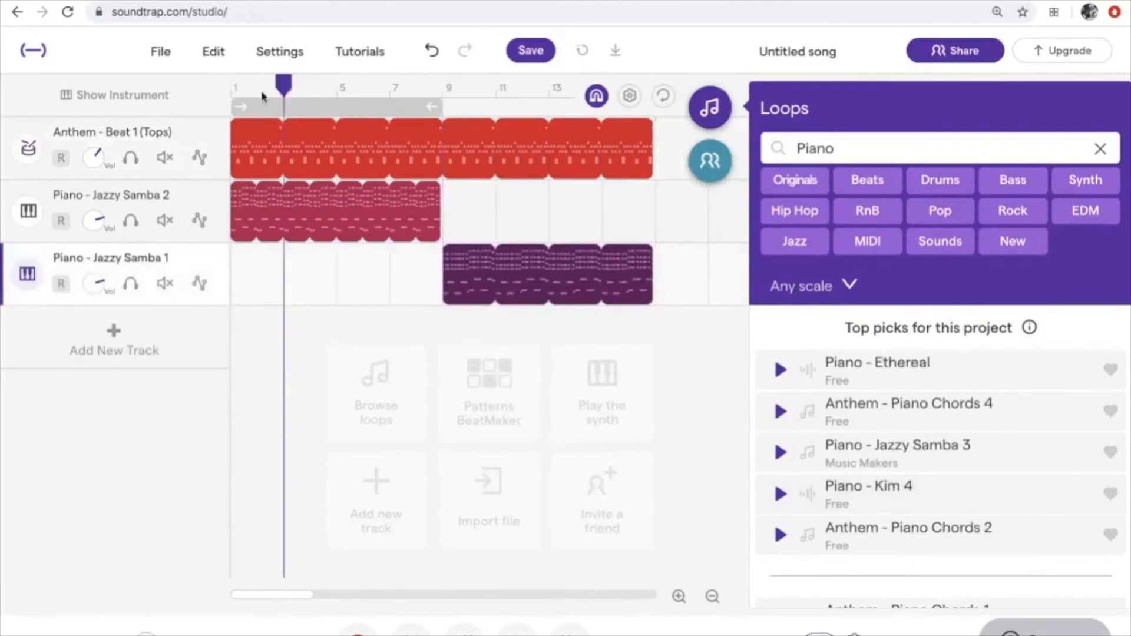
key(space)
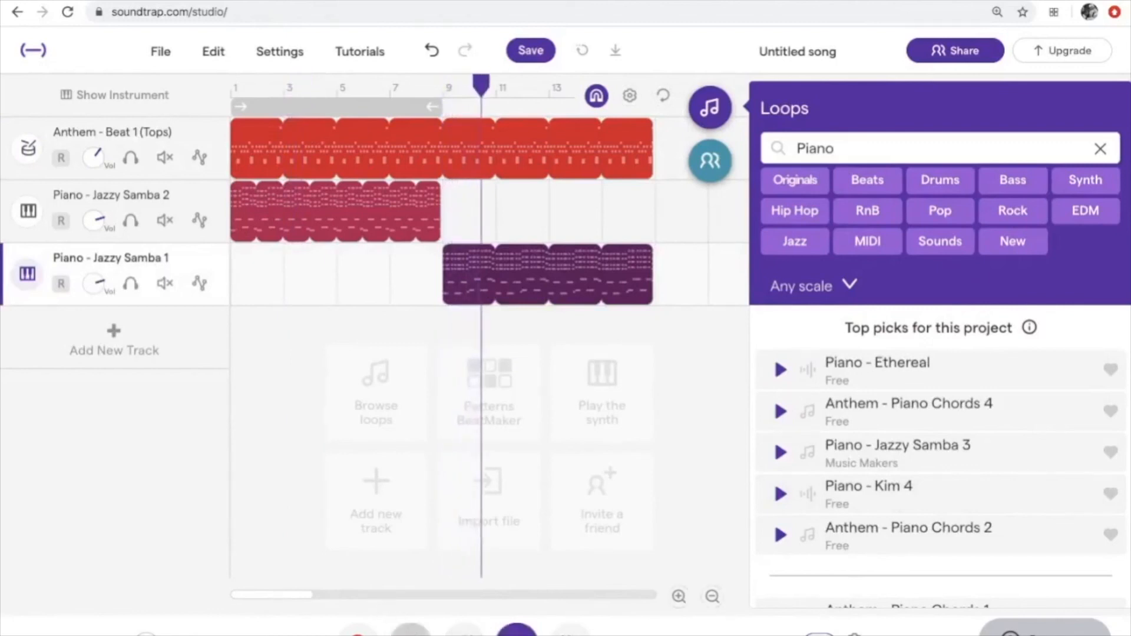
click(517, 630)
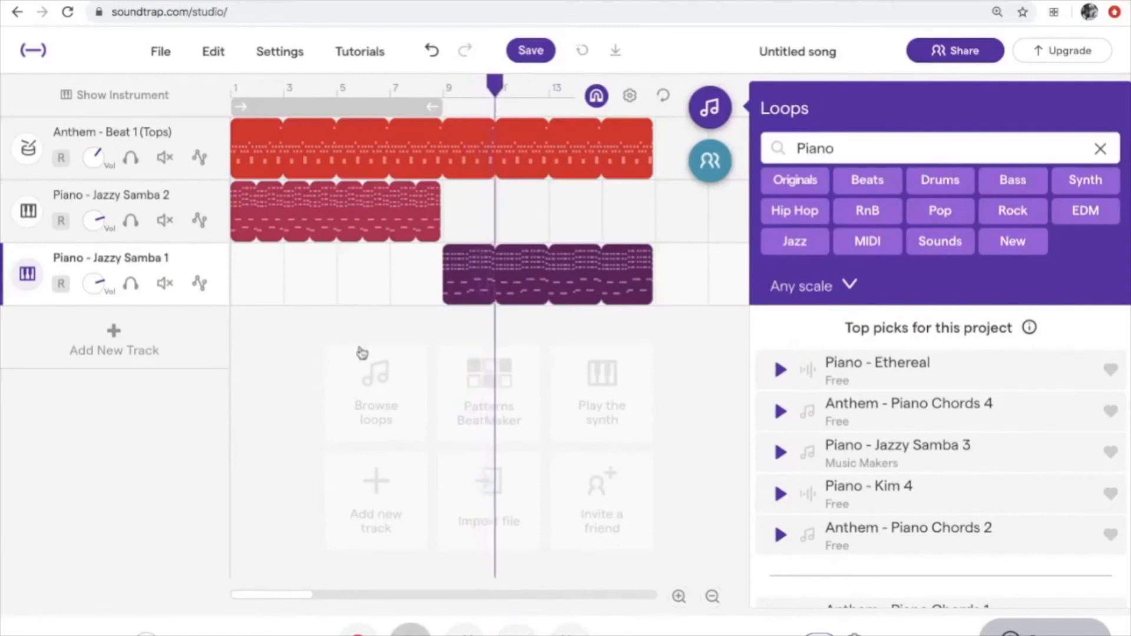
Shorten the Jazzy Samba 2 clip to end at bar 5, fit Jazzy Samba 1 between bars 5 and 9, and play the arrangement
drag(433, 192, 339, 192)
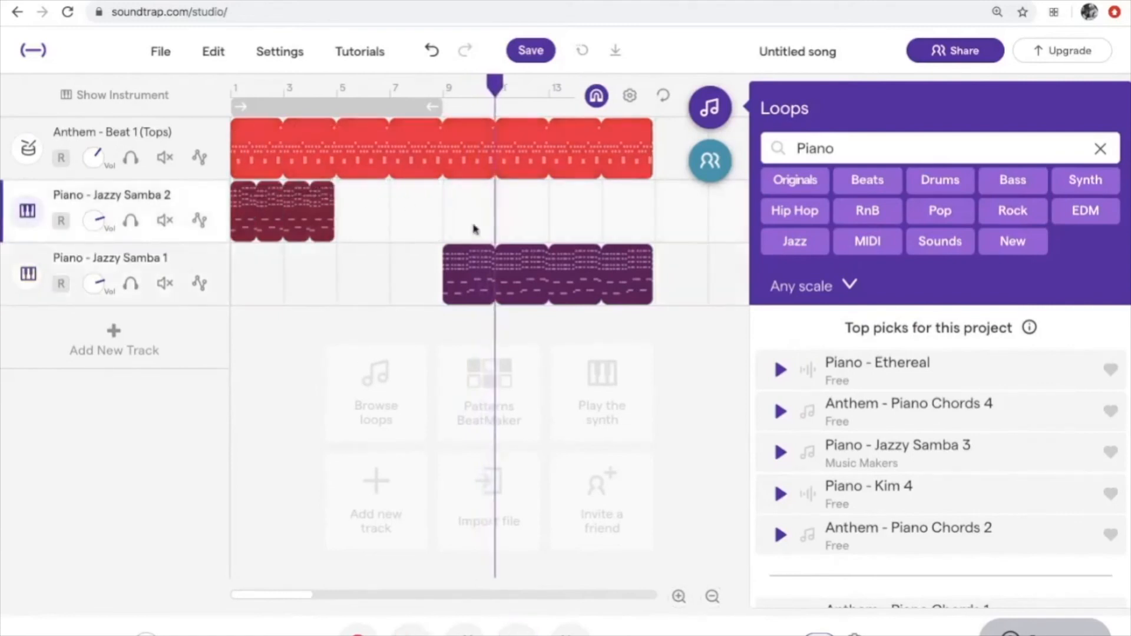
drag(547, 259, 442, 258)
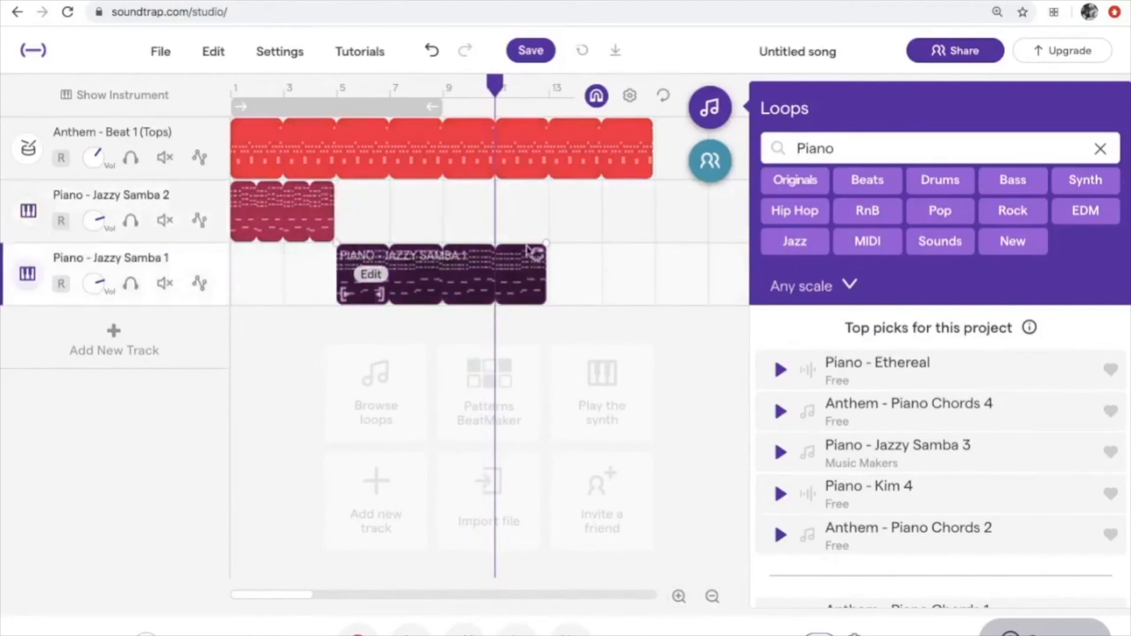
drag(536, 254, 441, 255)
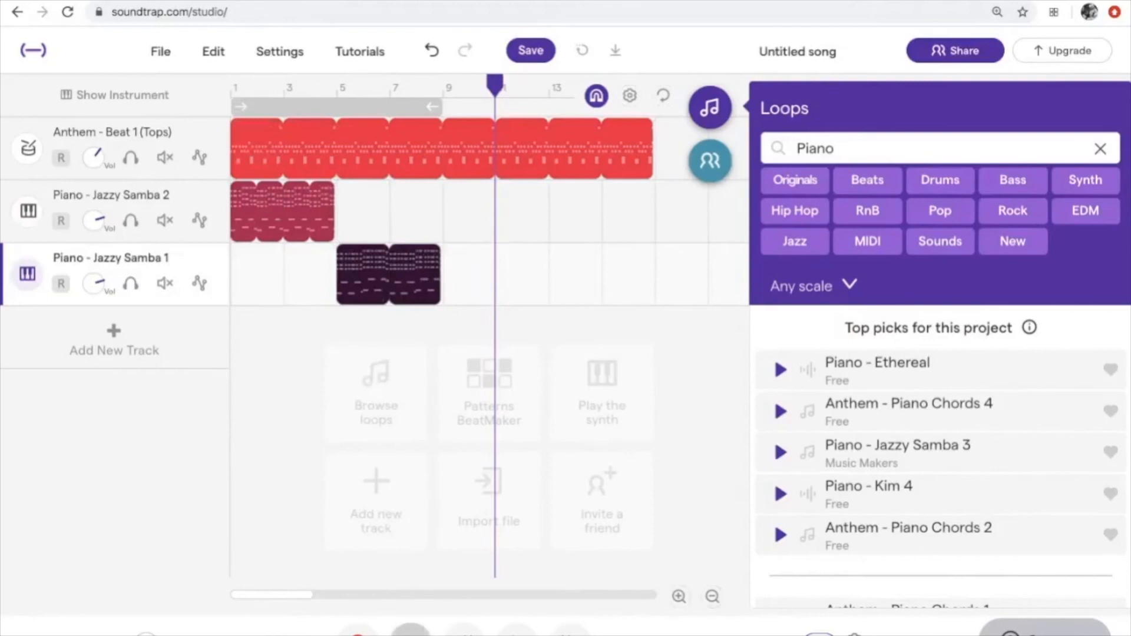
click(411, 630)
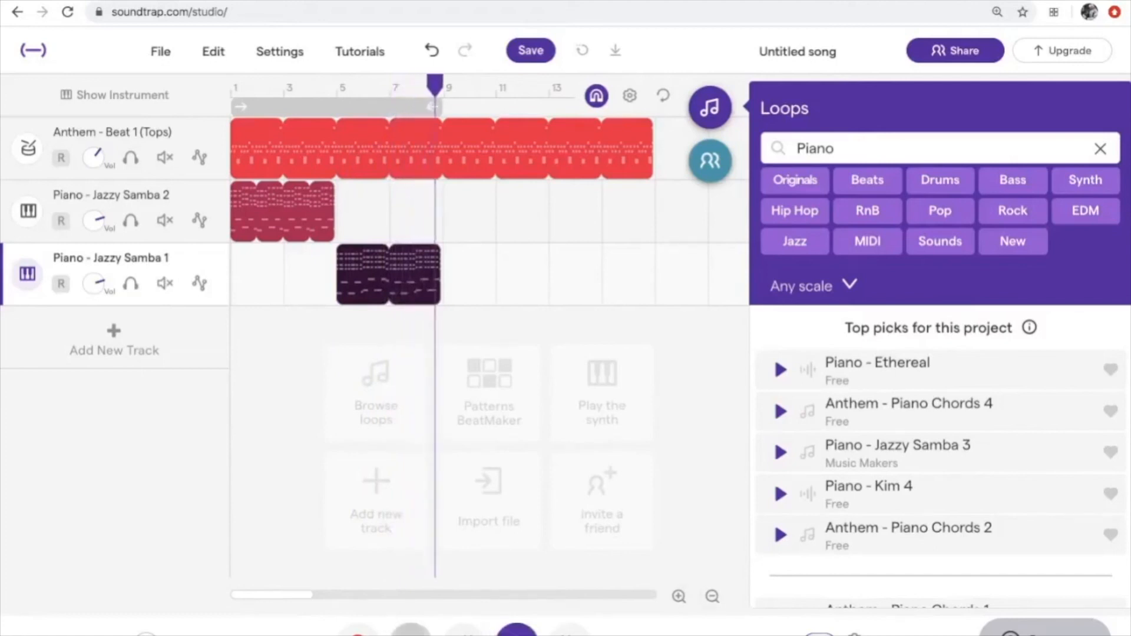
Filter the loops by Jazz instead of Piano, browse the list and preview Bass - Kingston 8
click(1101, 147)
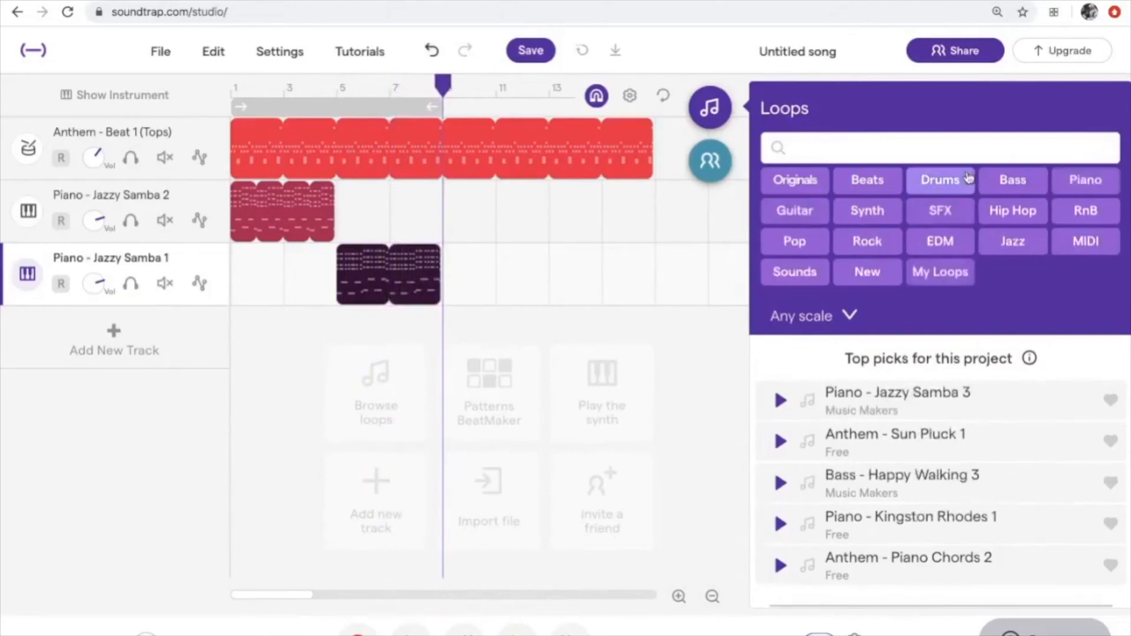
click(1013, 241)
scroll(941, 435, down, 10)
scroll(941, 437, down, 10)
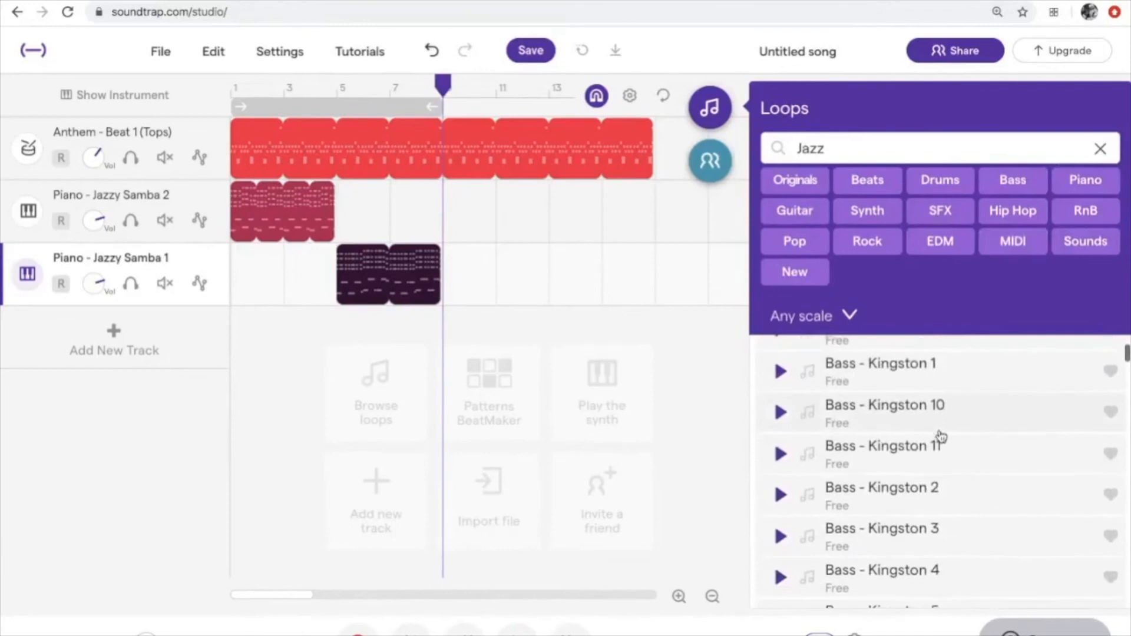
scroll(942, 437, down, 6)
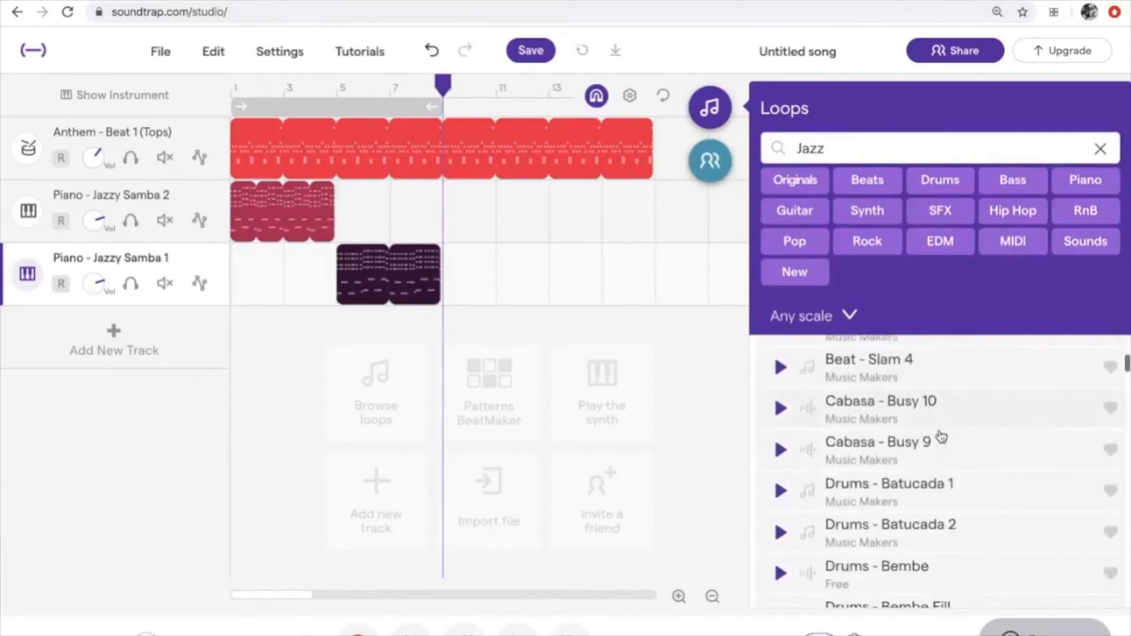
scroll(942, 437, up, 9)
scroll(942, 437, up, 5)
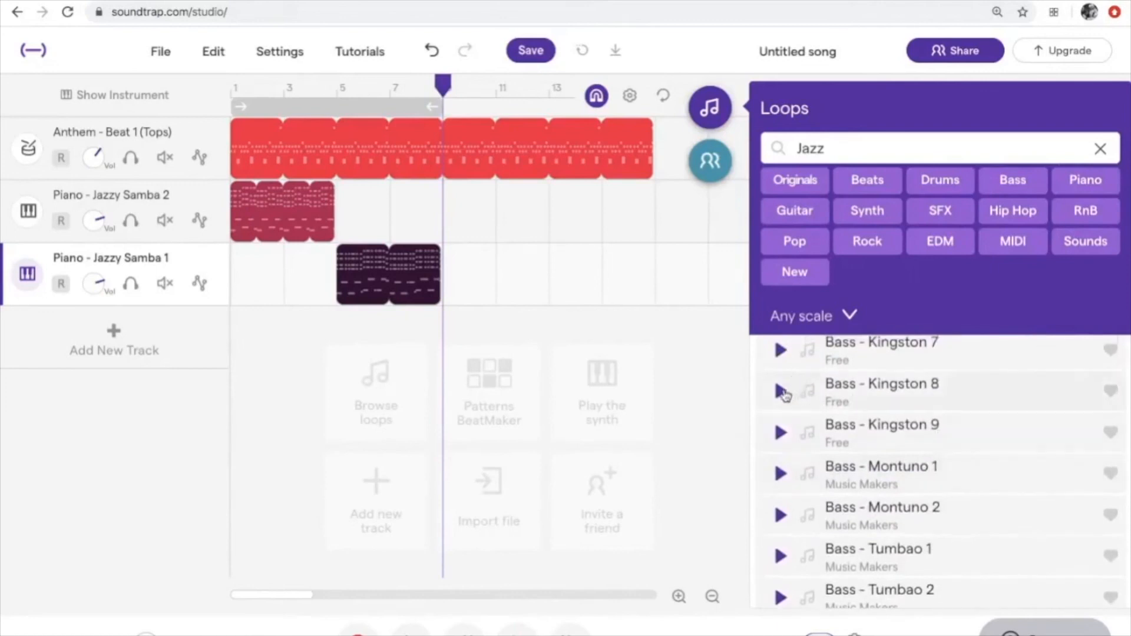
click(782, 392)
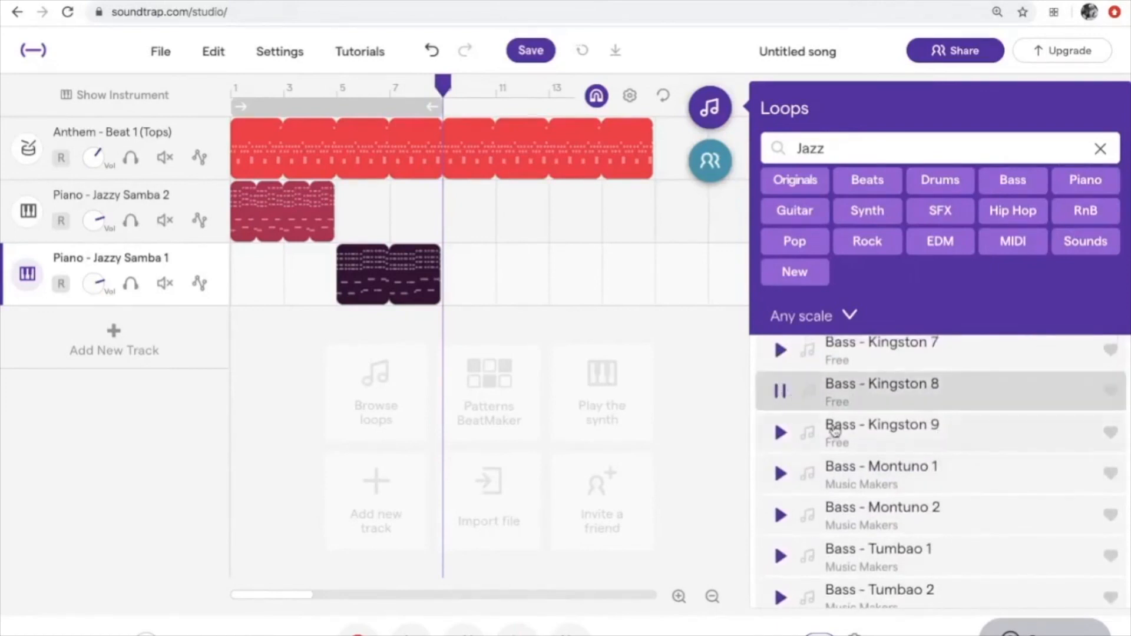
Look through the other Bass - Kingston loops and preview Bass - Kingston 9
scroll(836, 432, up, 5)
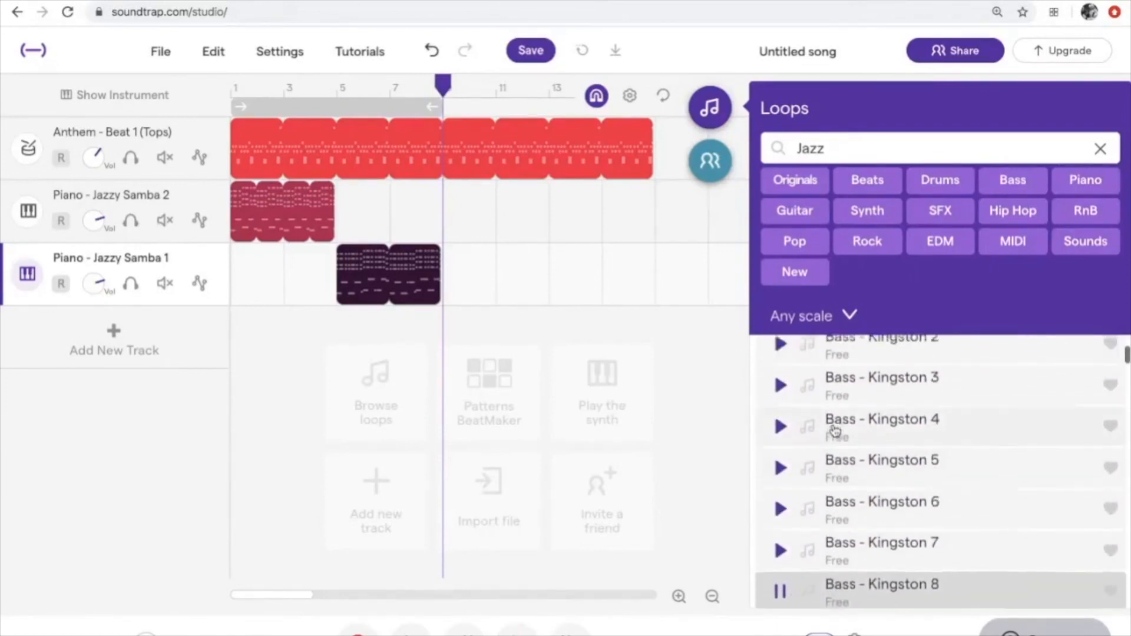
scroll(836, 432, up, 1)
scroll(836, 432, down, 5)
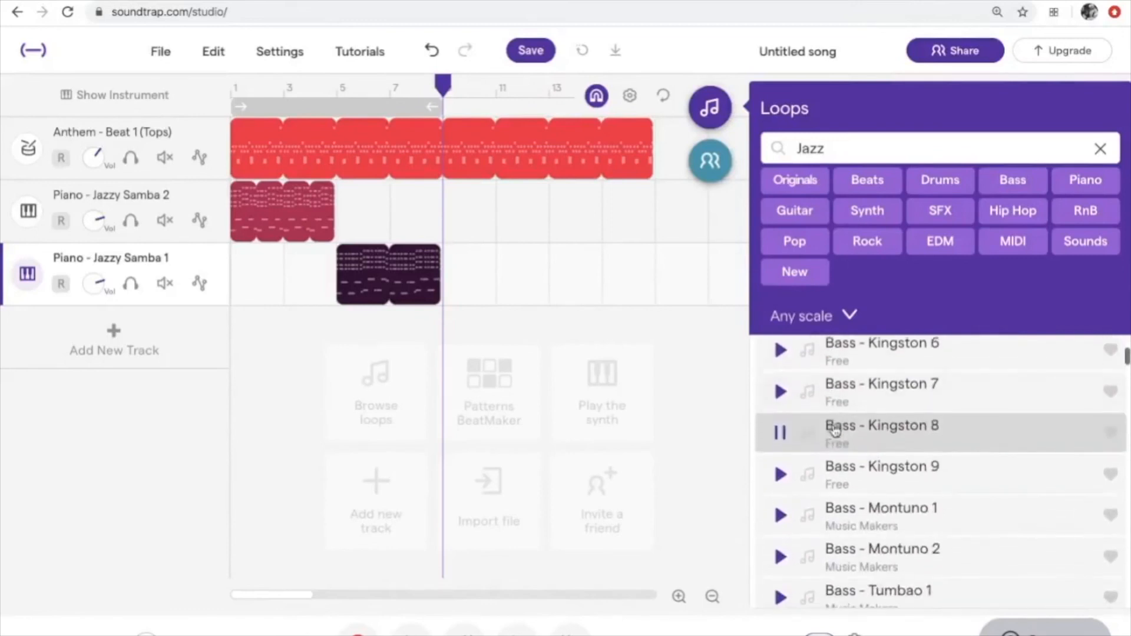
scroll(790, 462, up, 1)
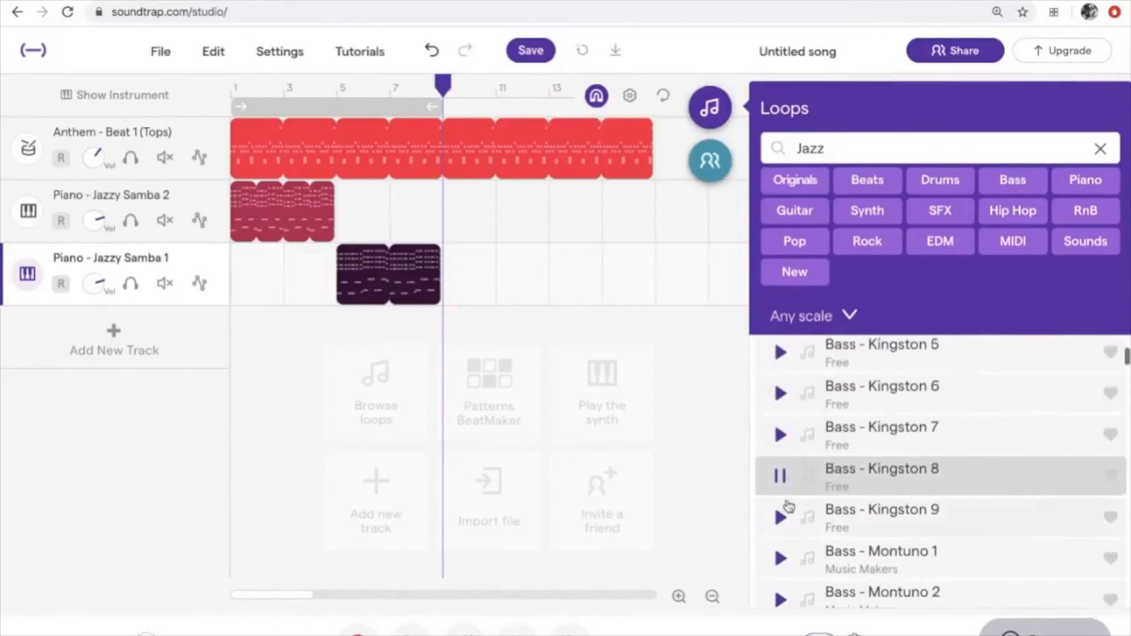
click(782, 519)
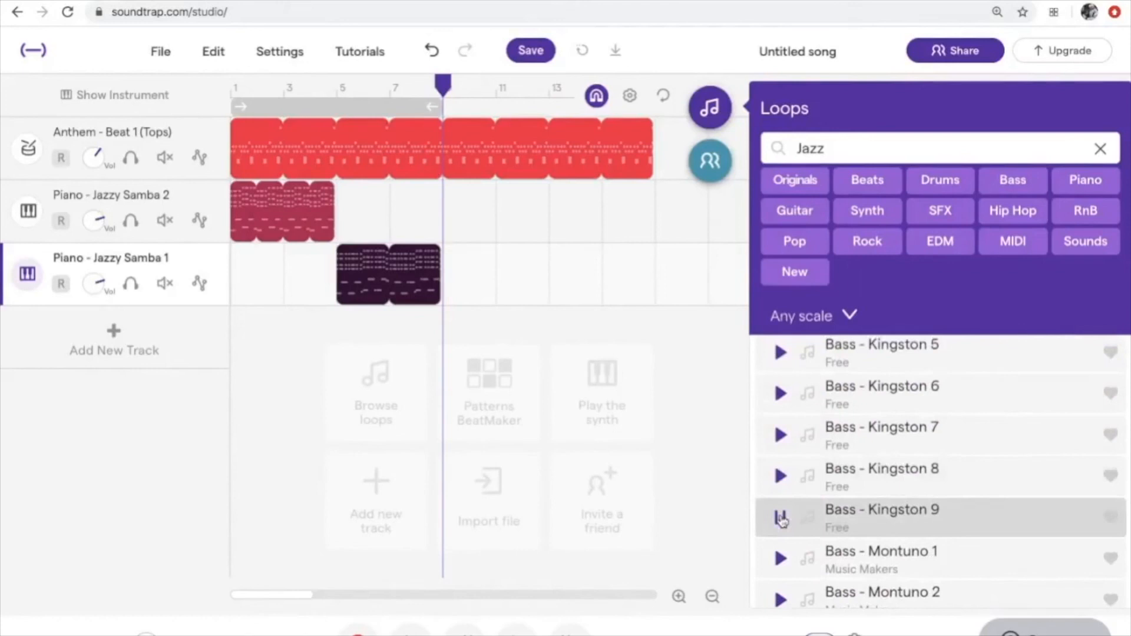
Preview the Bass - Kingston 6 and Bass - Kingston 5 loops
scroll(781, 519, up, 2)
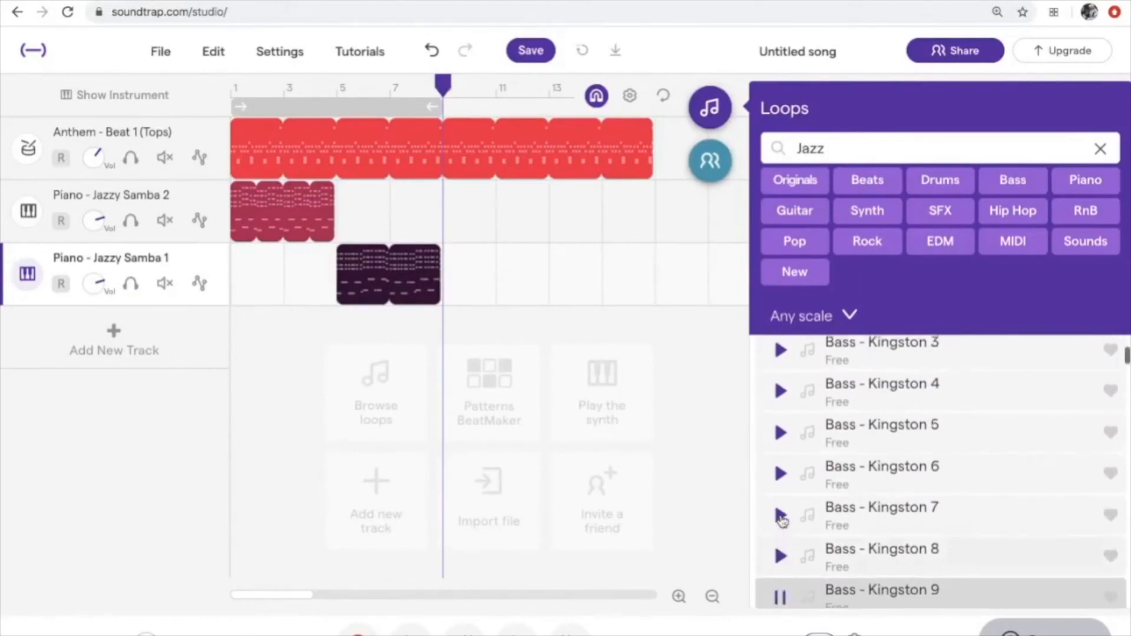
click(781, 473)
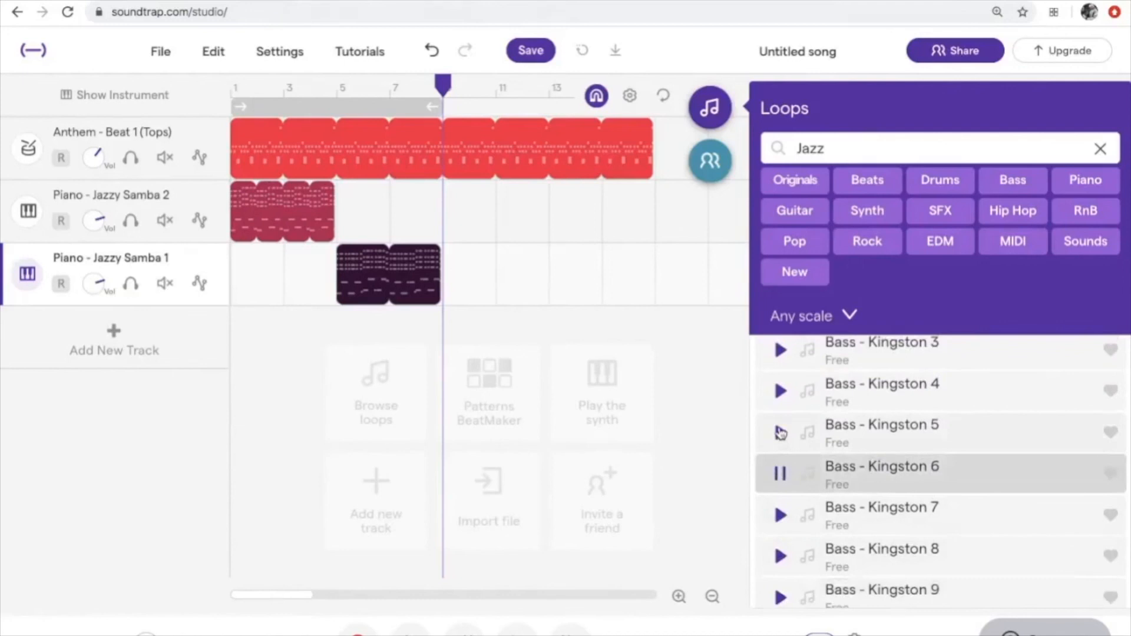
click(781, 433)
Add the Bass - Kingston 9 loop on a new track starting at bar 5 and play the song from there
drag(781, 434, 353, 375)
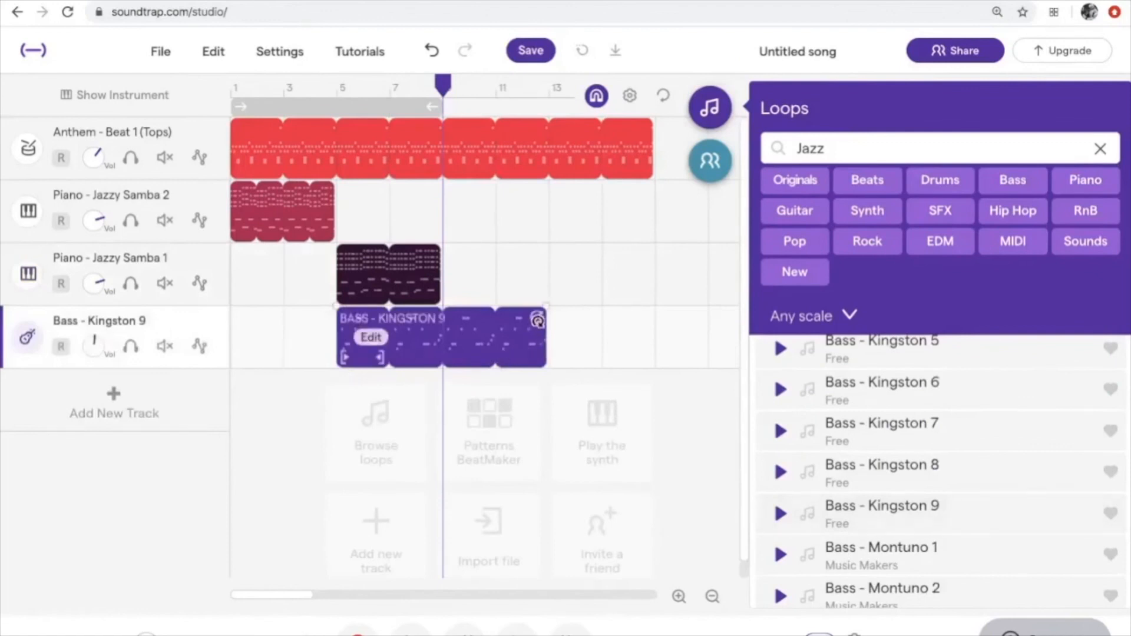
click(338, 89)
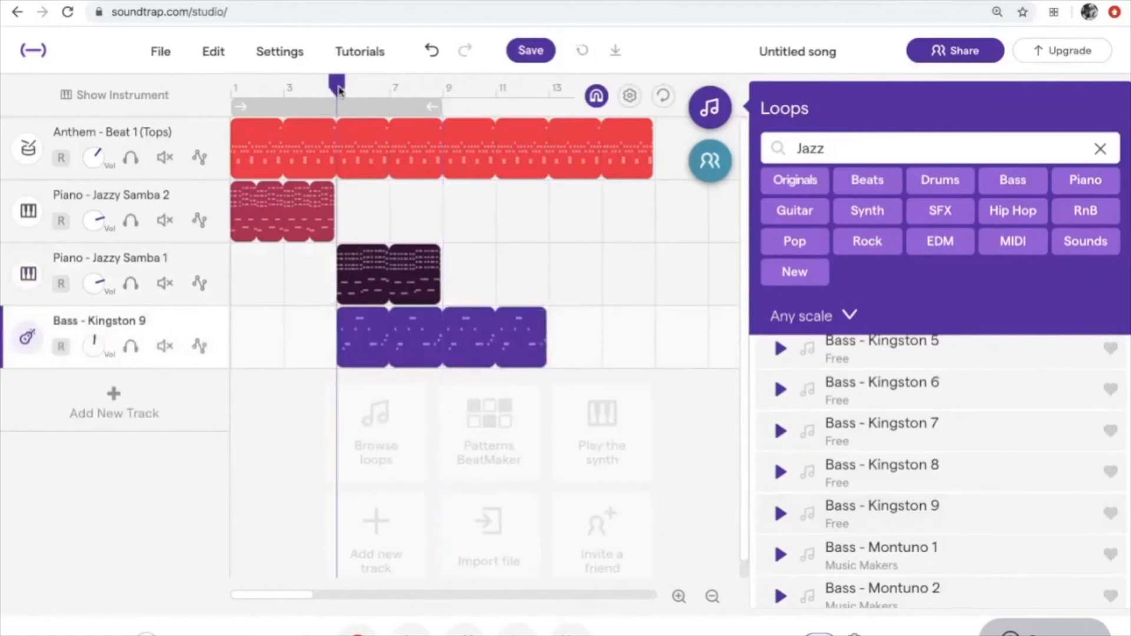
click(517, 630)
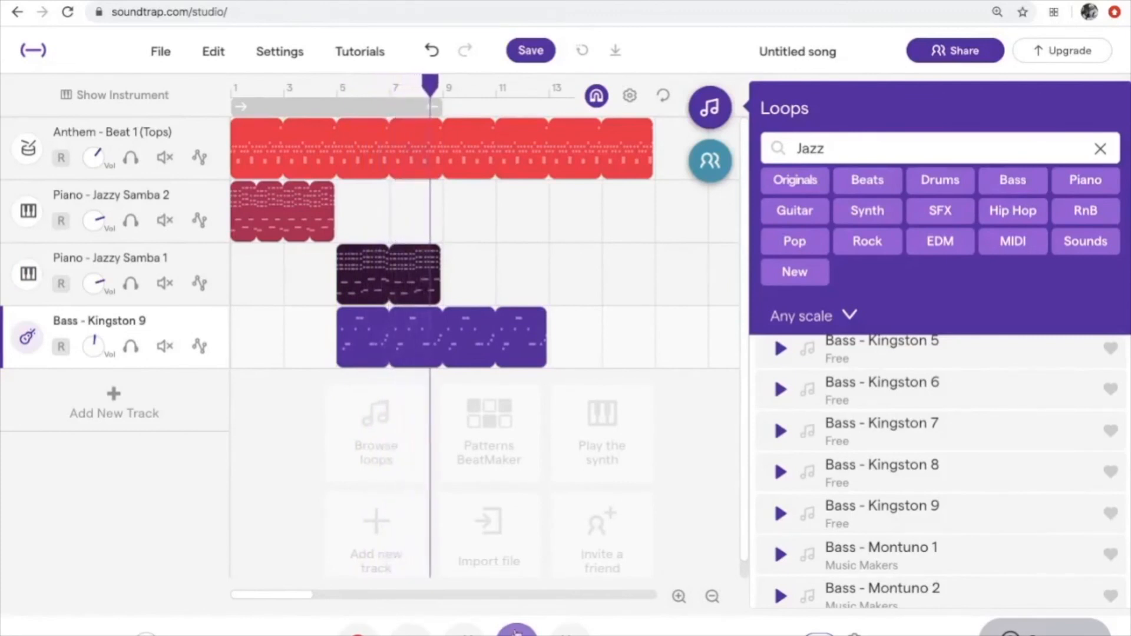
Preview Percussion - Samba Shakers 1, add it on a new track starting at bar 9, and play that section
scroll(781, 407, down, 5)
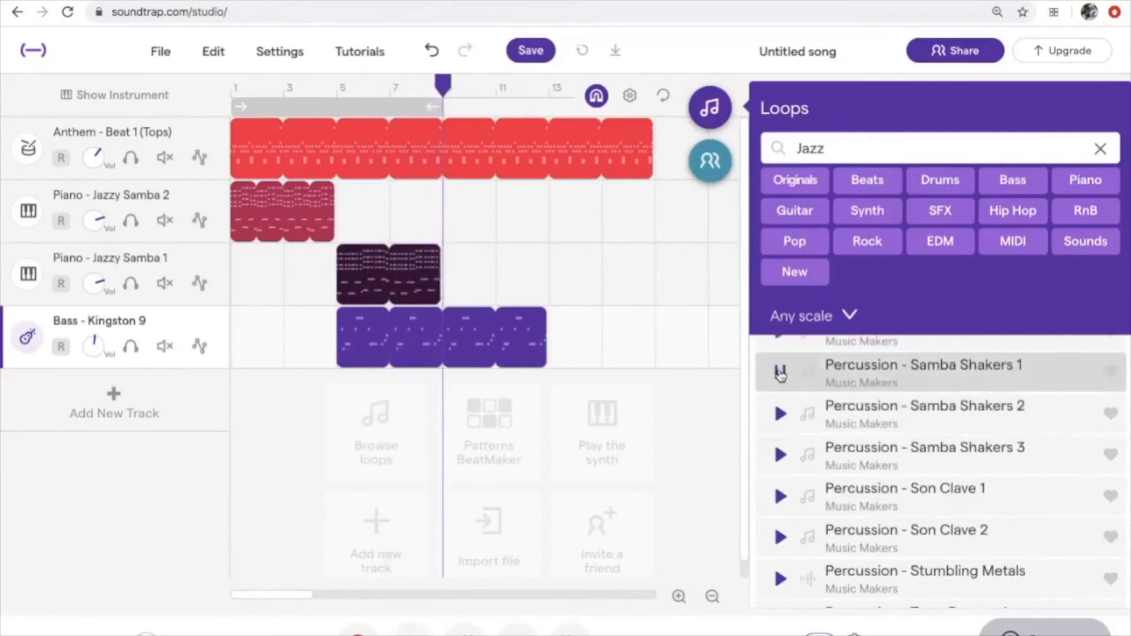
drag(883, 371, 451, 388)
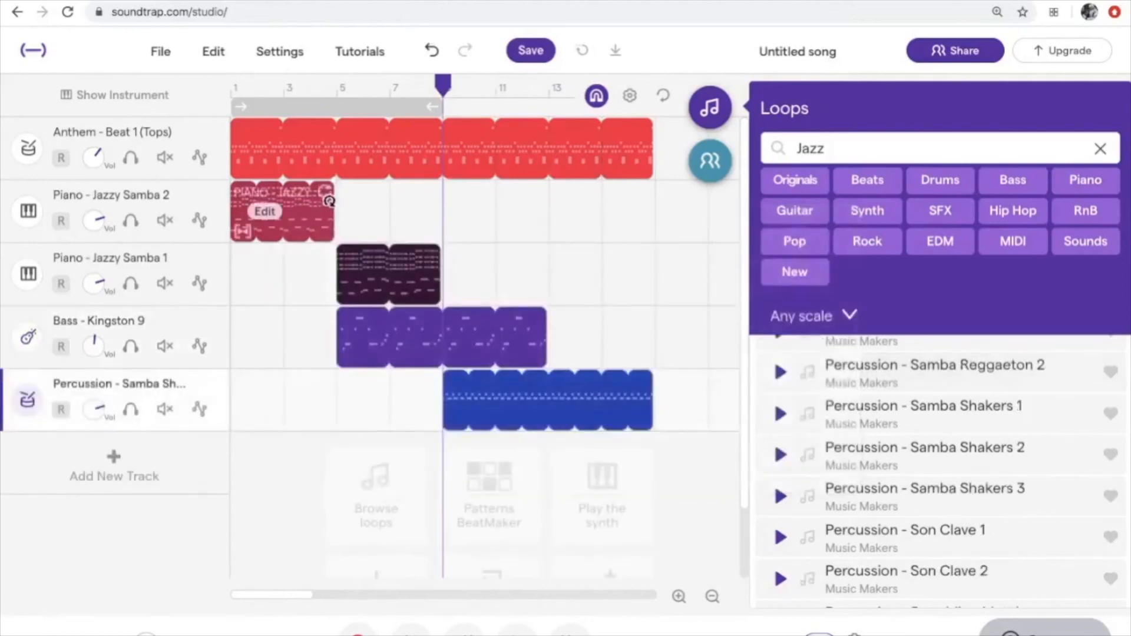
click(519, 631)
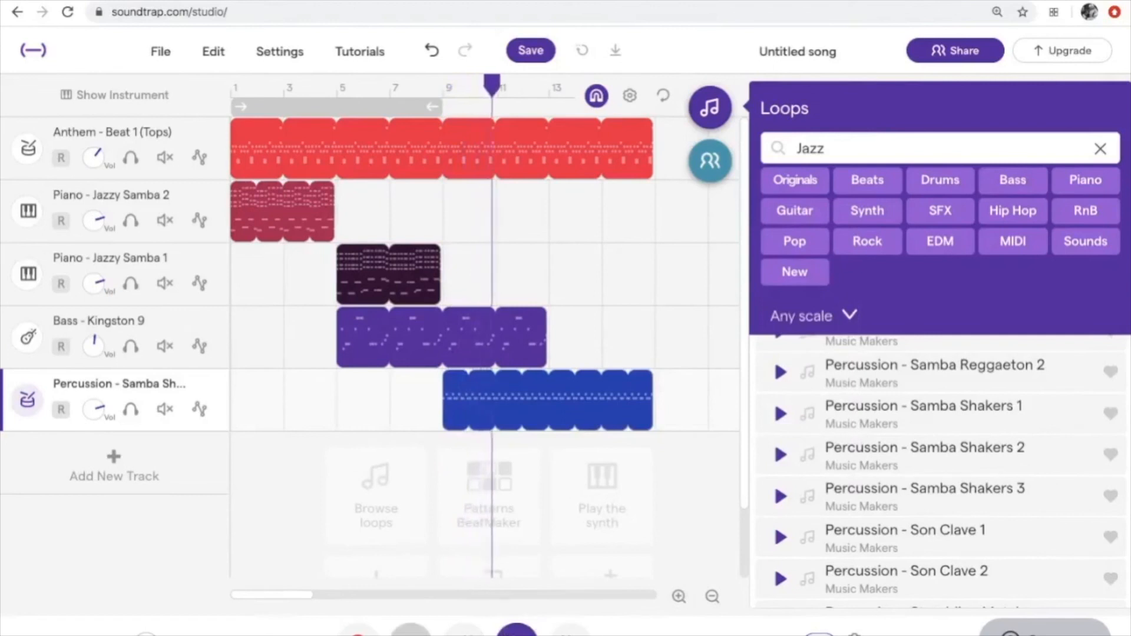
Copy the Piano - Jazzy Samba 2 clip and paste it on the same track at bar 9
drag(493, 87, 444, 86)
click(311, 223)
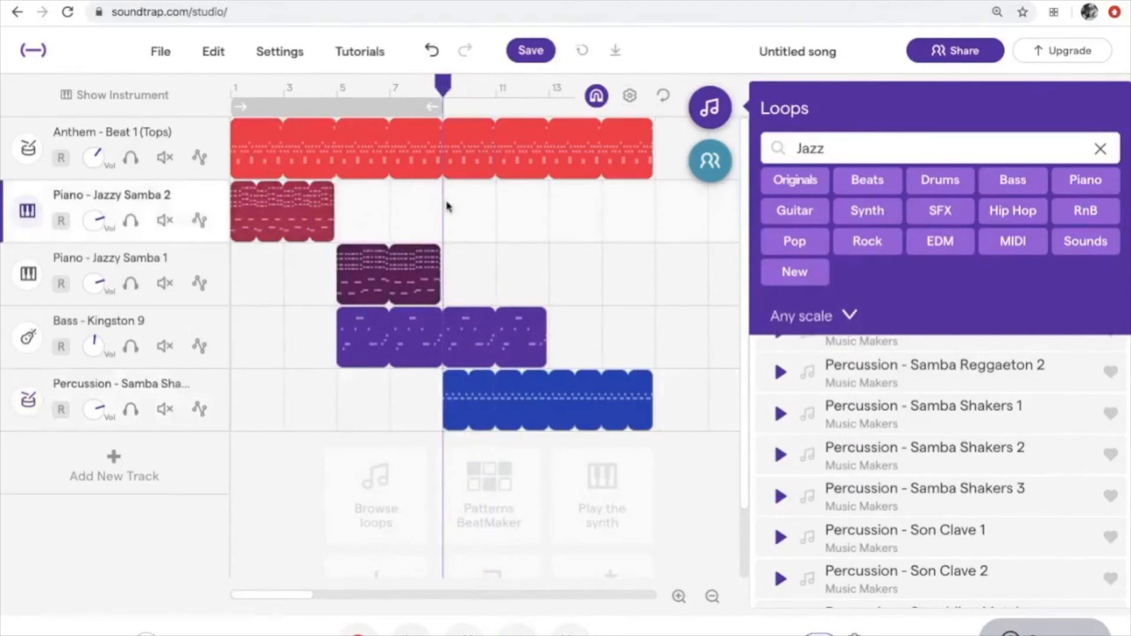
key(ctrl+v)
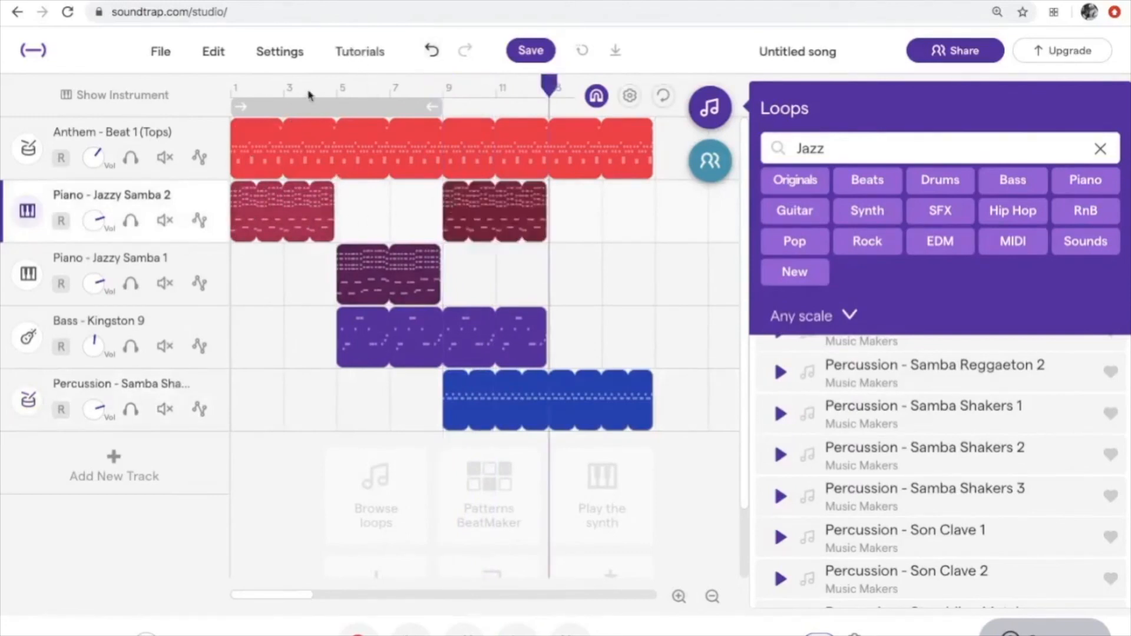
Play the song from bar 9, lower the percussion and bass track volumes, and replay the song from the start
click(441, 91)
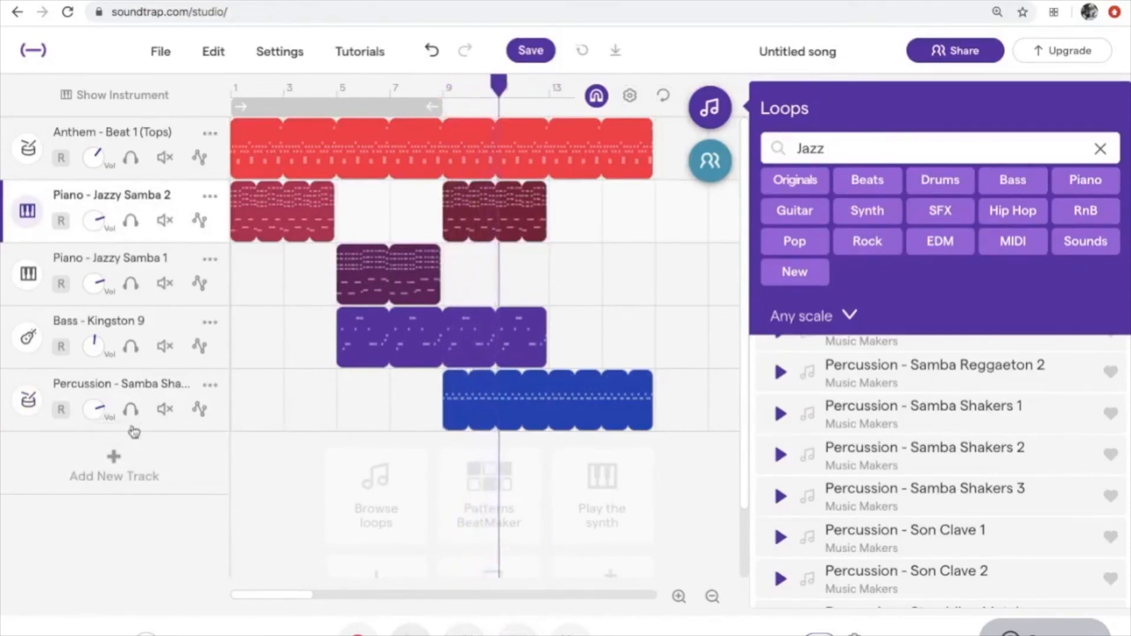
drag(101, 420, 100, 407)
key(space)
key(space)
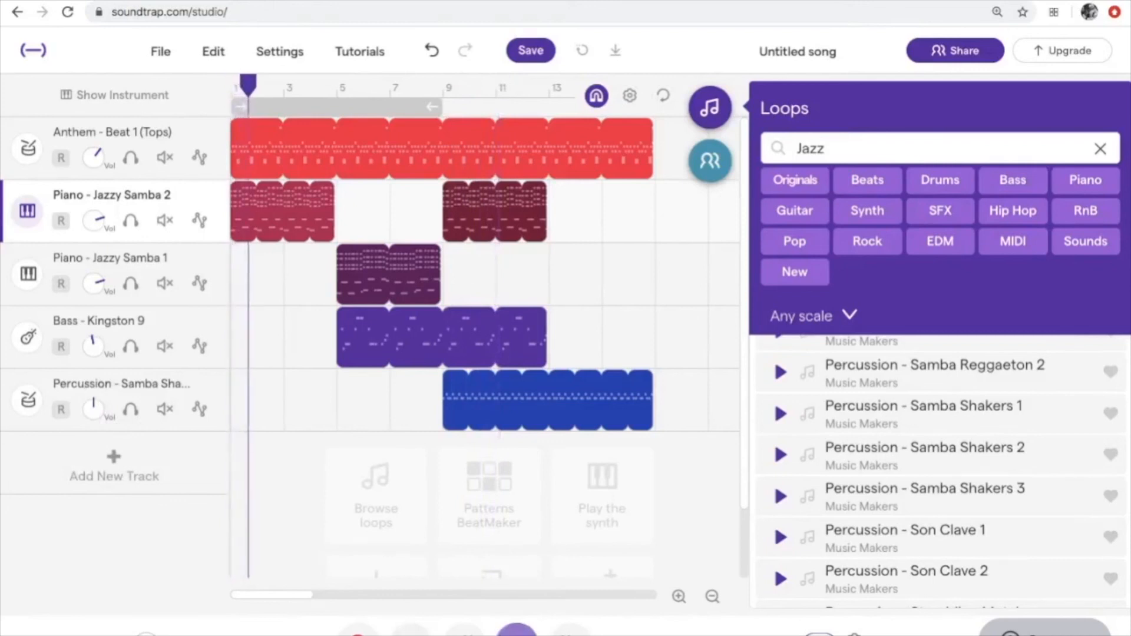